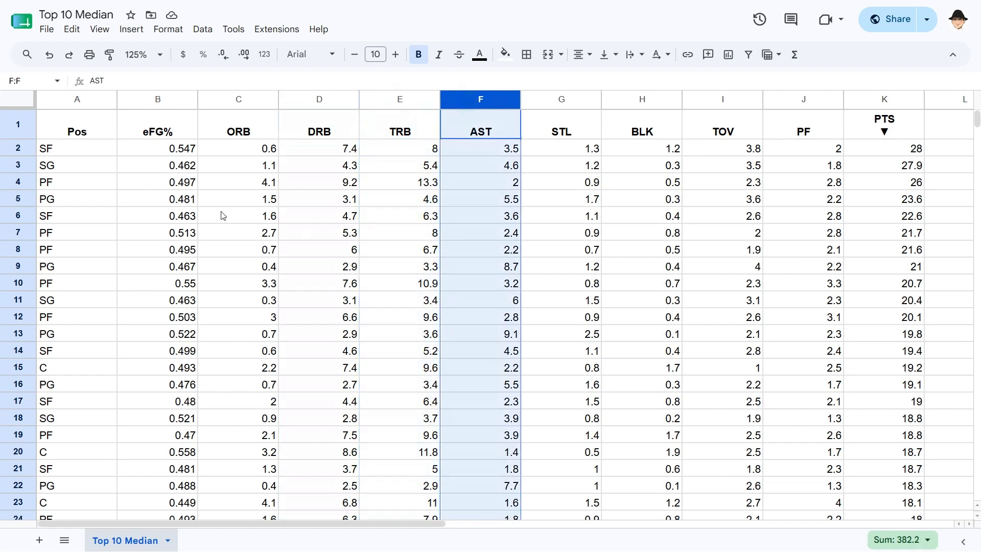
Hide columns E through K (TRB to PTS) so DRB sits beside the empty median headings
click(168, 150)
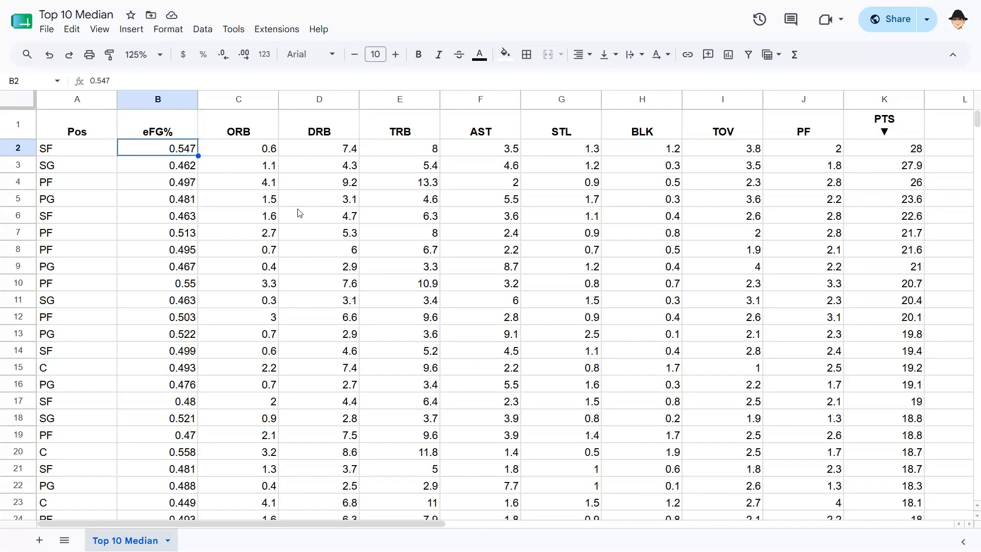
scroll(329, 164, right, 3)
scroll(328, 163, right, 10)
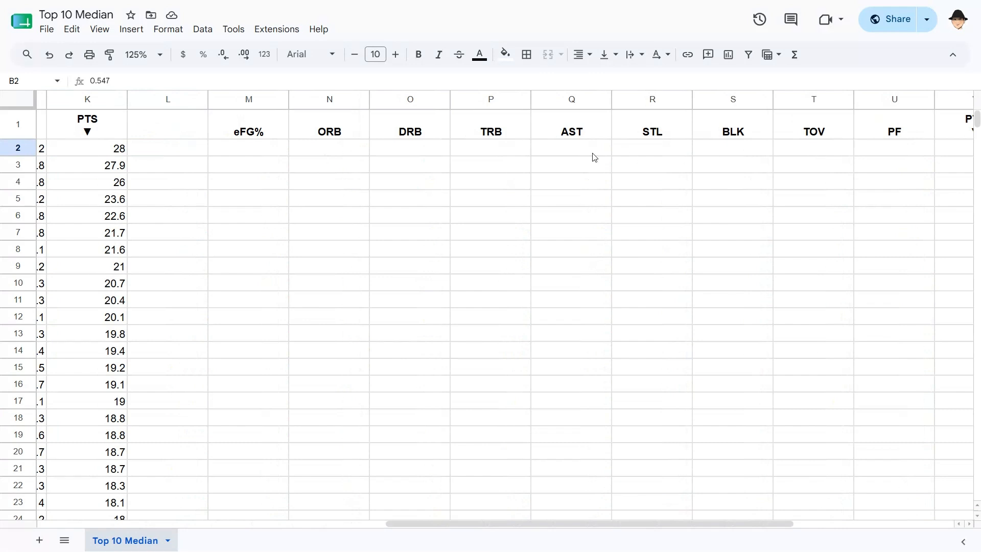
scroll(307, 210, left, 8)
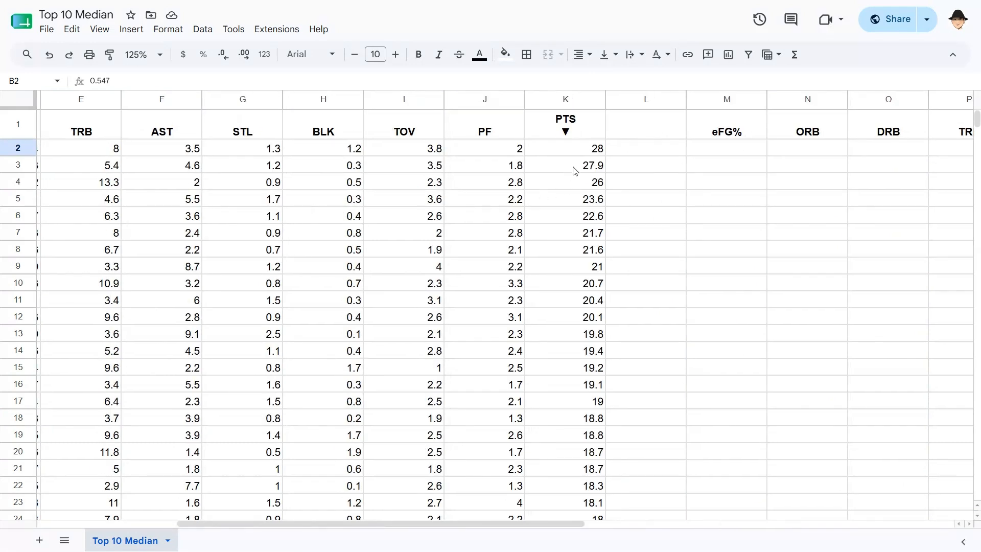
click(572, 100)
scroll(378, 193, left, 5)
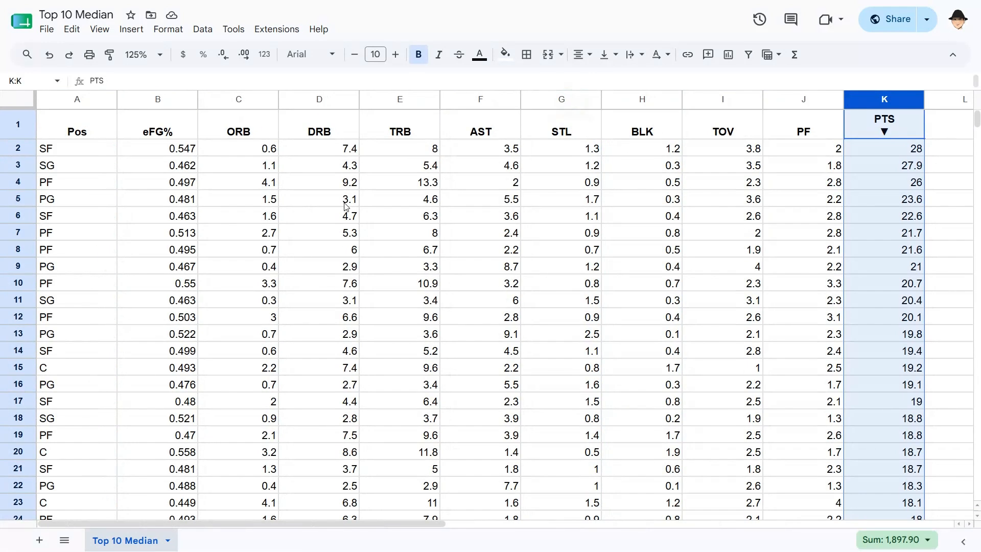
shift+click(383, 102)
right_click(418, 149)
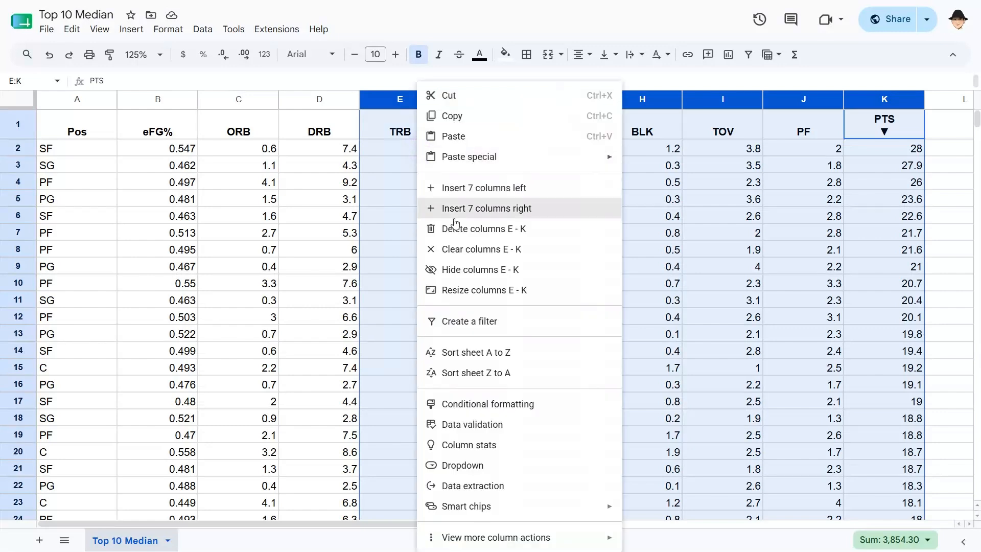
click(457, 266)
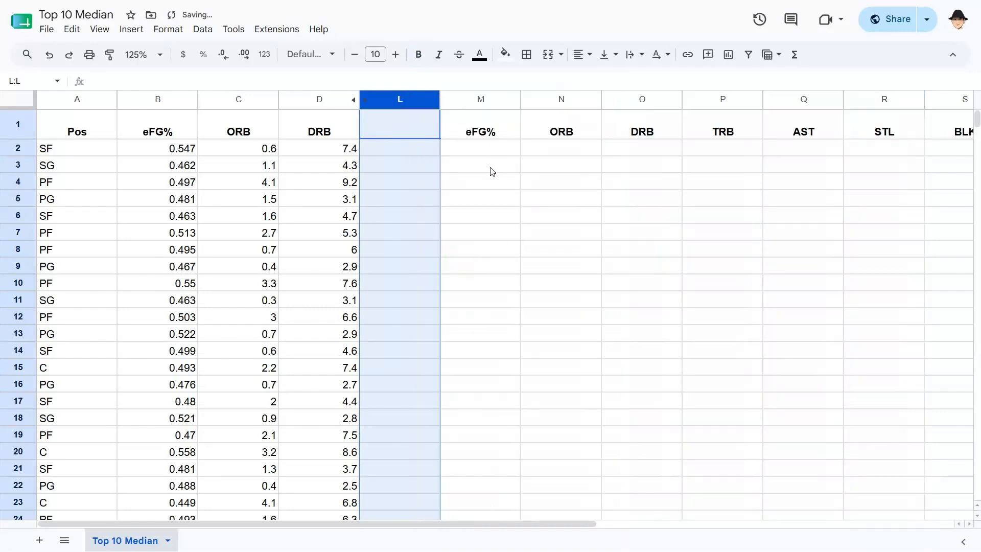
Enter =SORTN(B2:B,10,,1,0) in M2 to list the ten highest eFG% values, descending
click(500, 153)
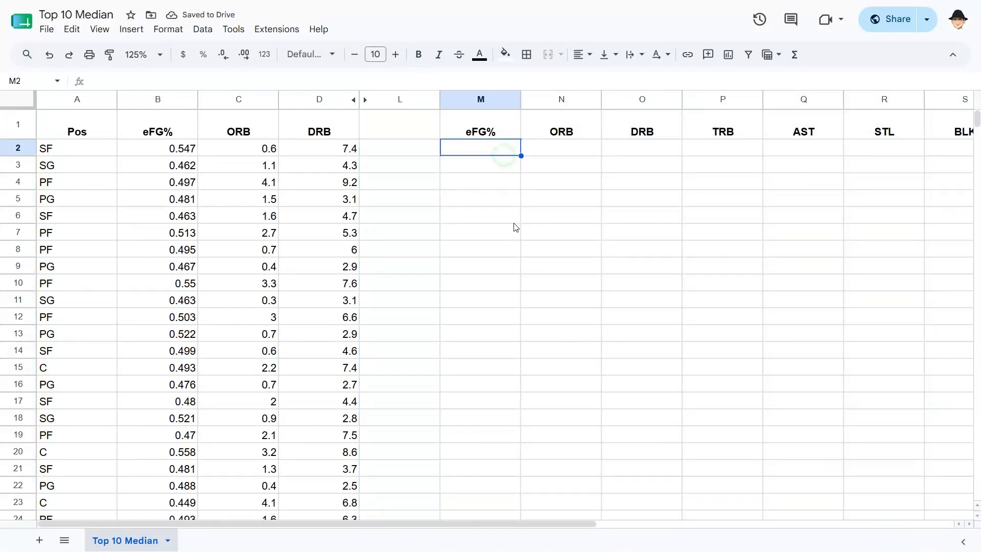
text(=SORTN()
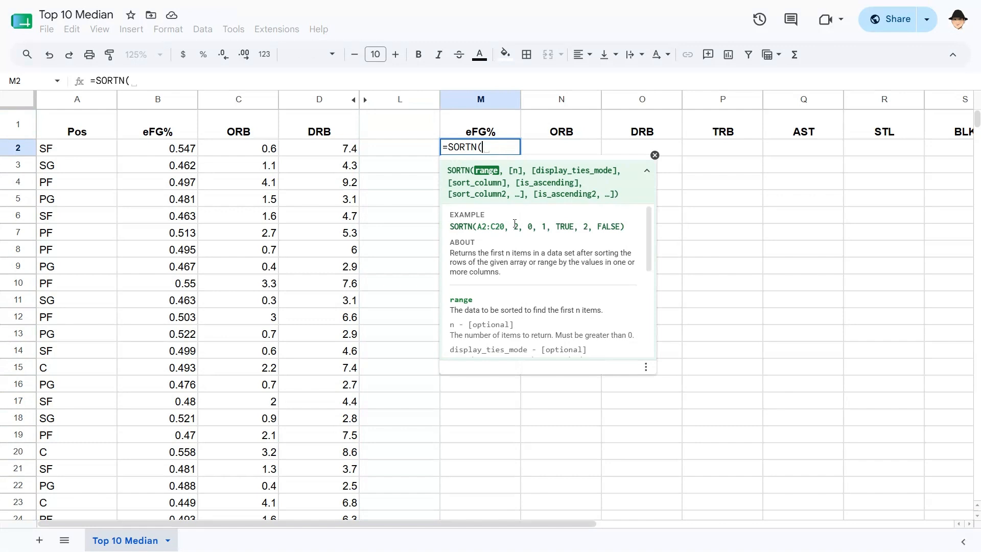
text(B2)
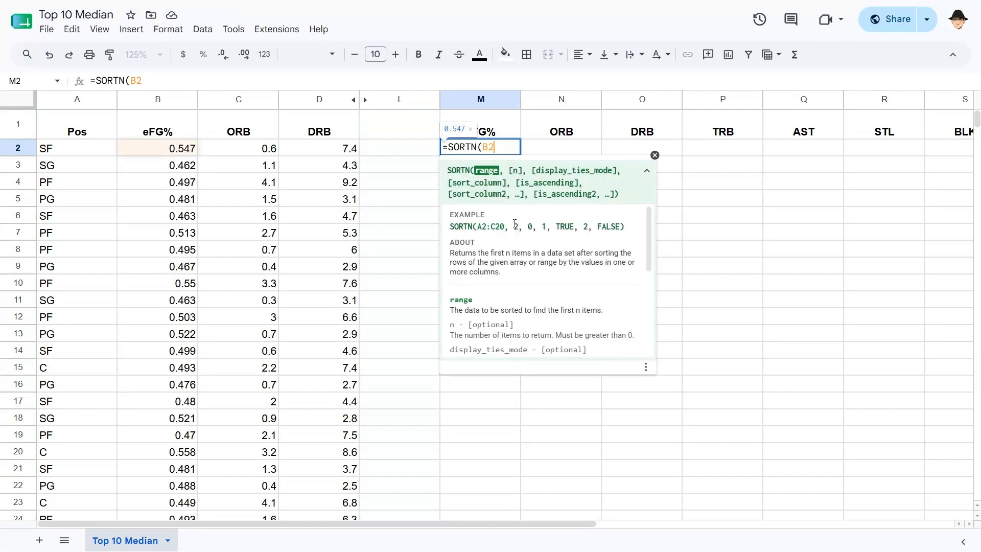
text(:B)
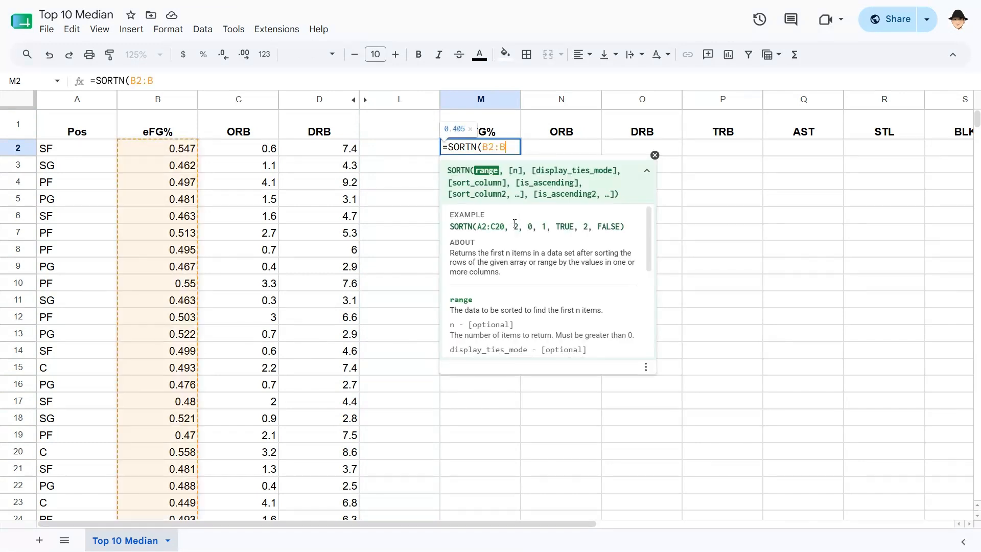
text(,)
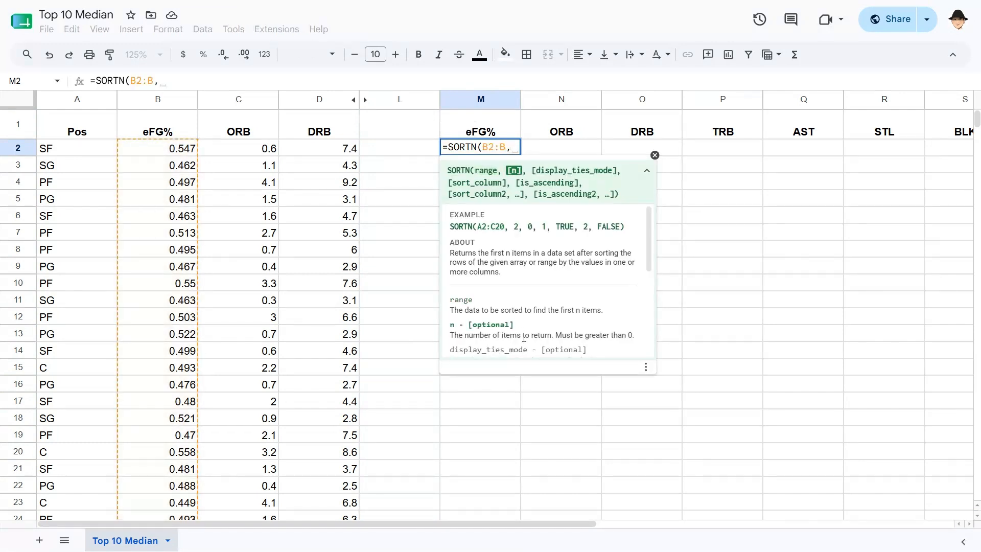
text(10)
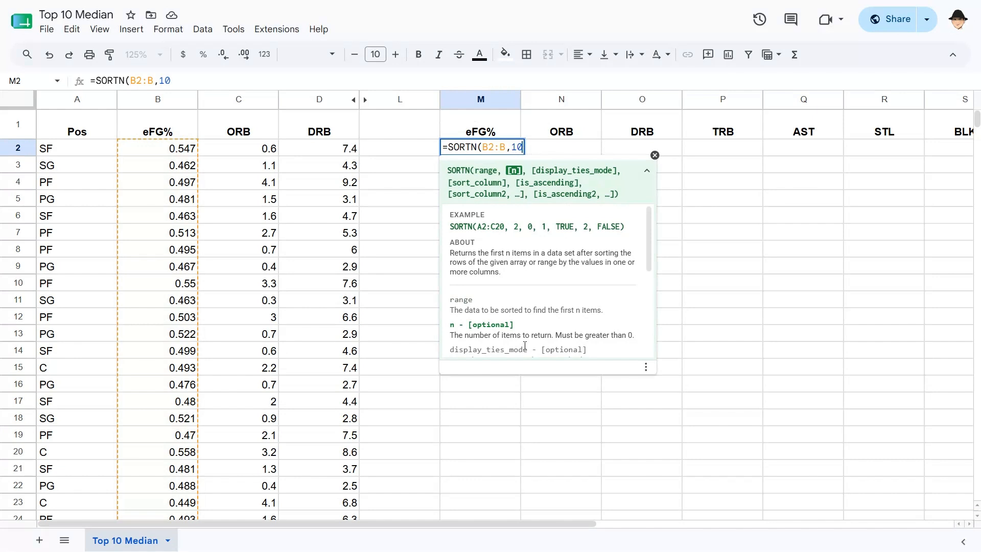
text(,)
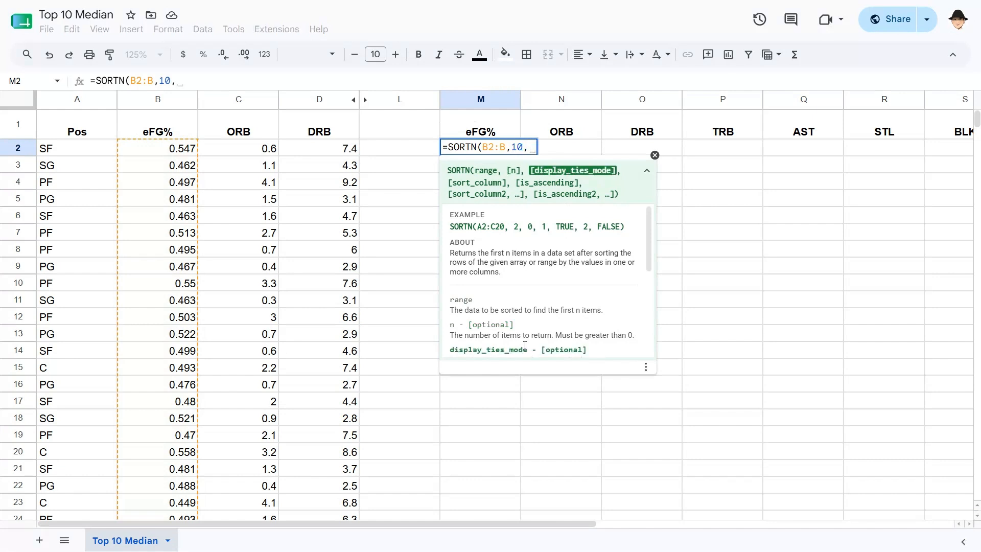
scroll(525, 346, down, 2)
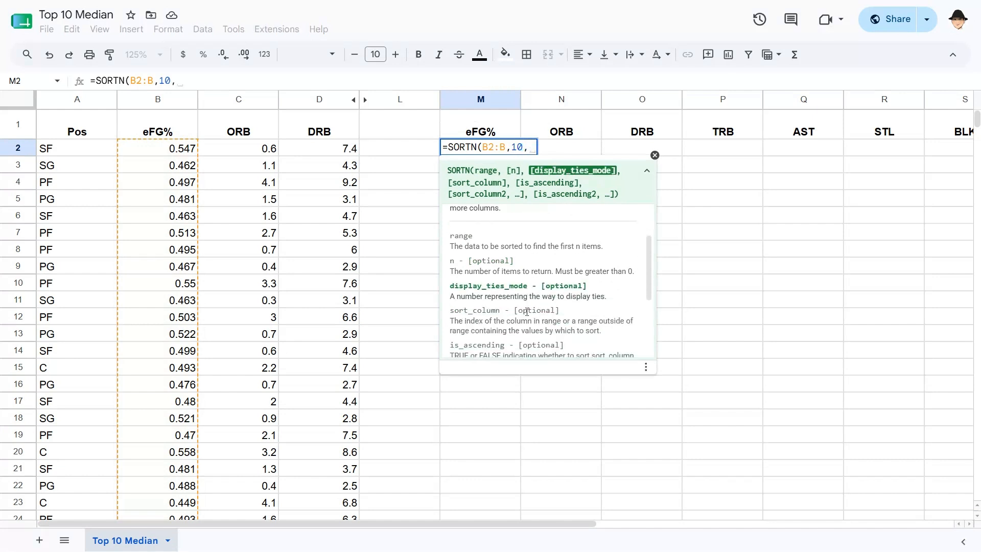
scroll(526, 312, up, 2)
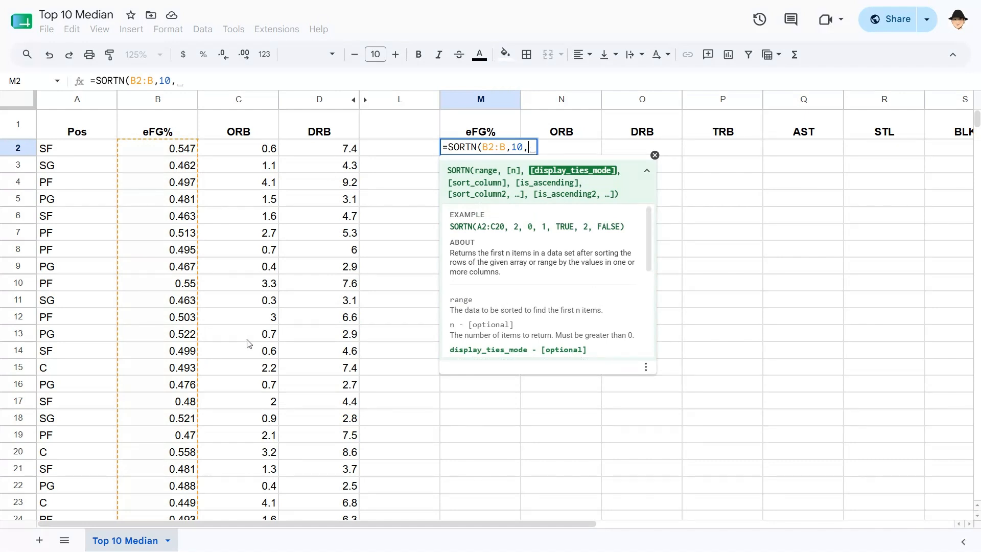
text(,1)
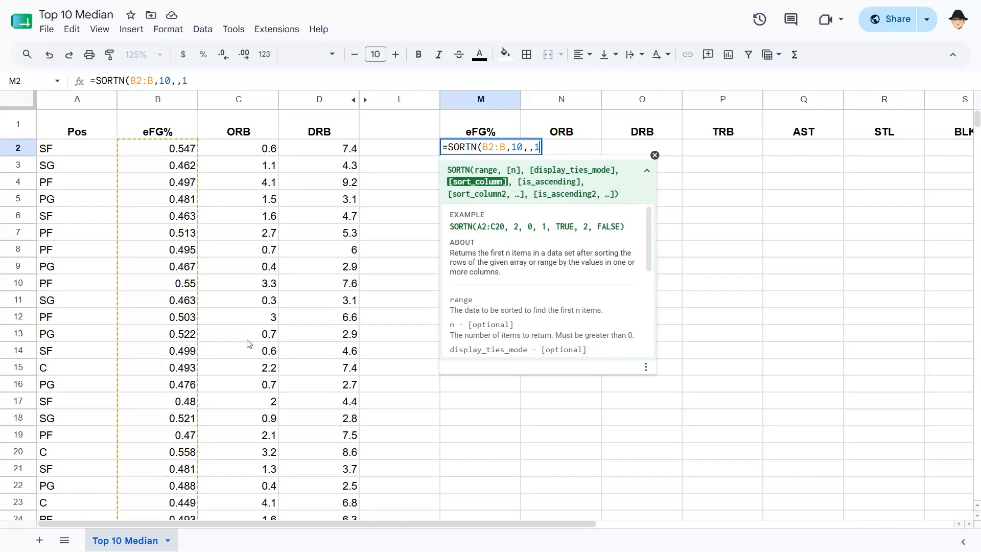
text(,)
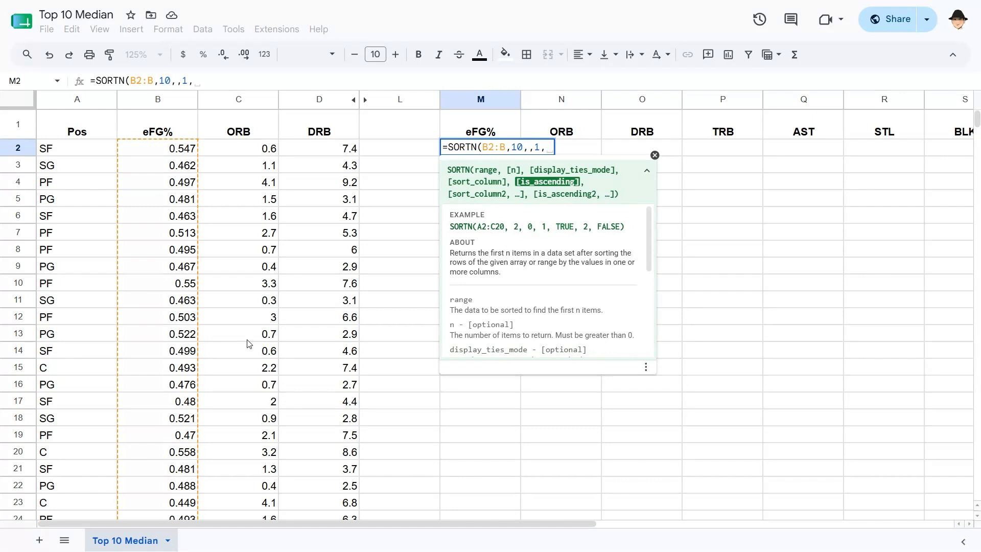
text(0)
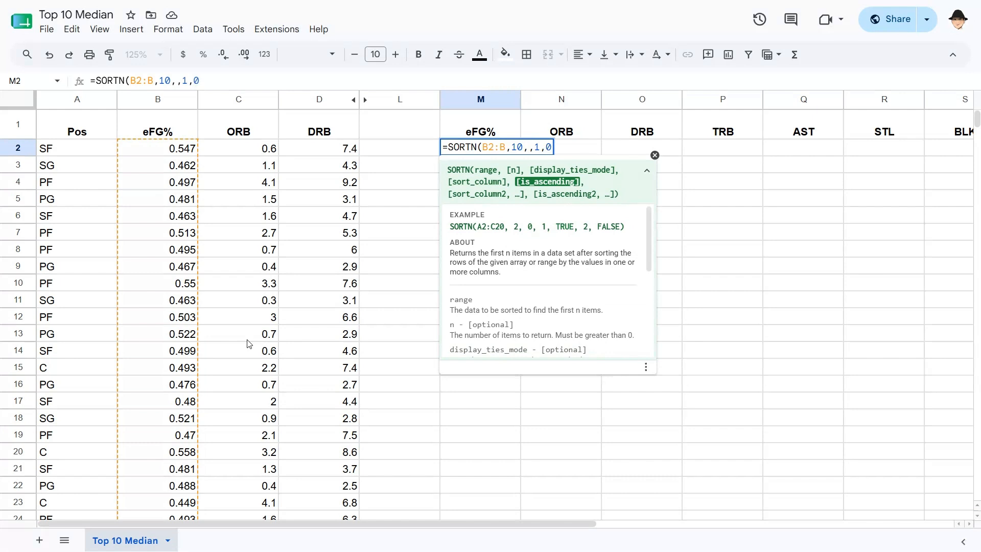
text())
key(Return)
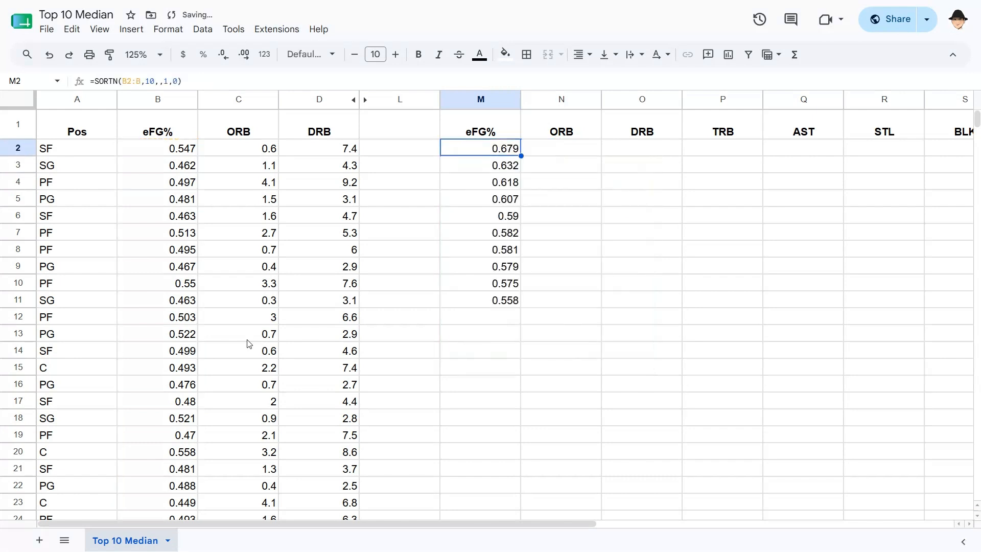
key(ctrl+shift+Down)
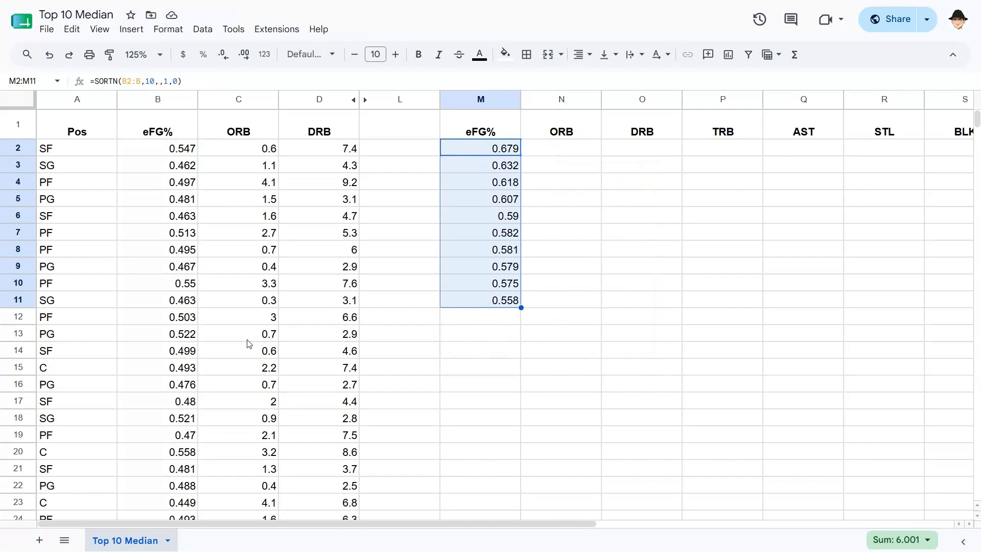
key(ctrl+shift+Up)
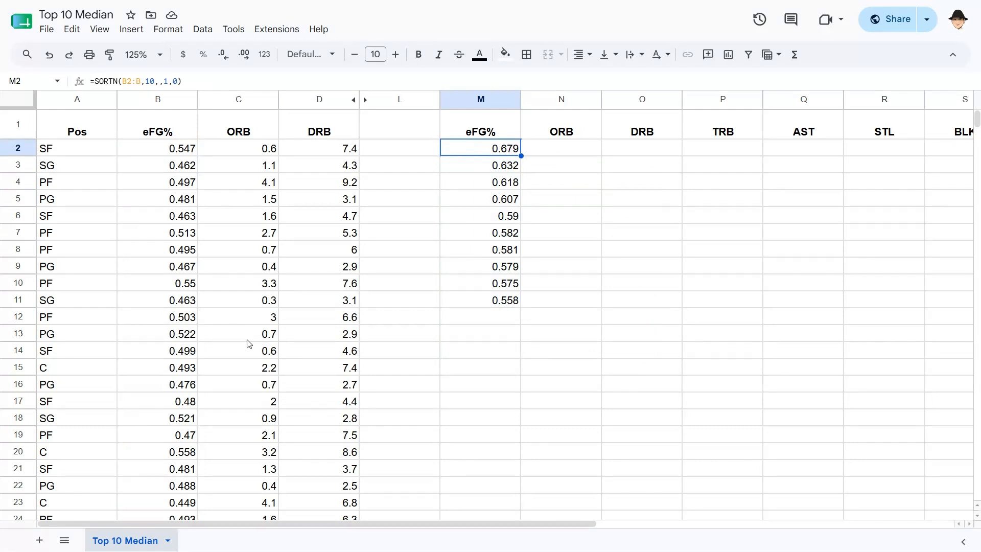
key(Down)
key(Down)
key(Down)
key(Down)
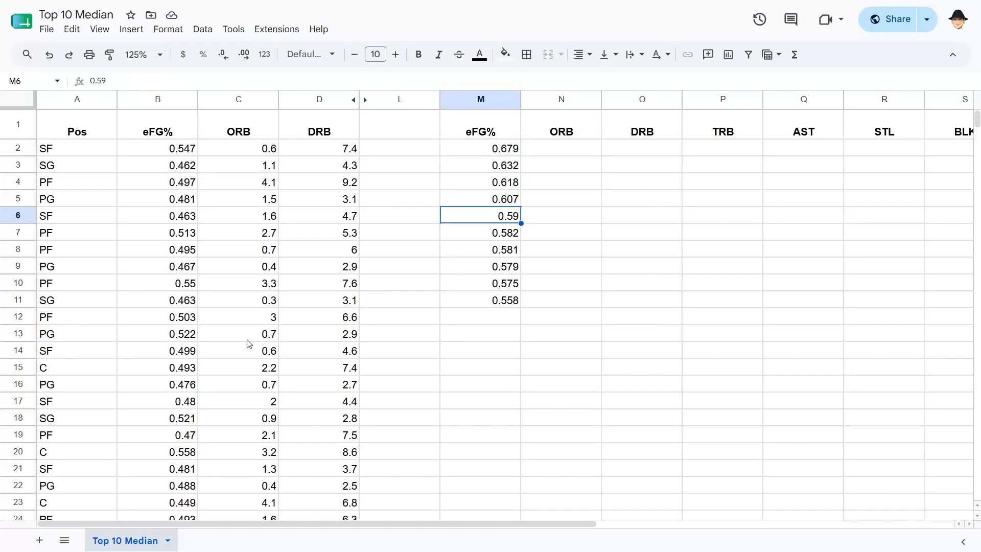
key(Right)
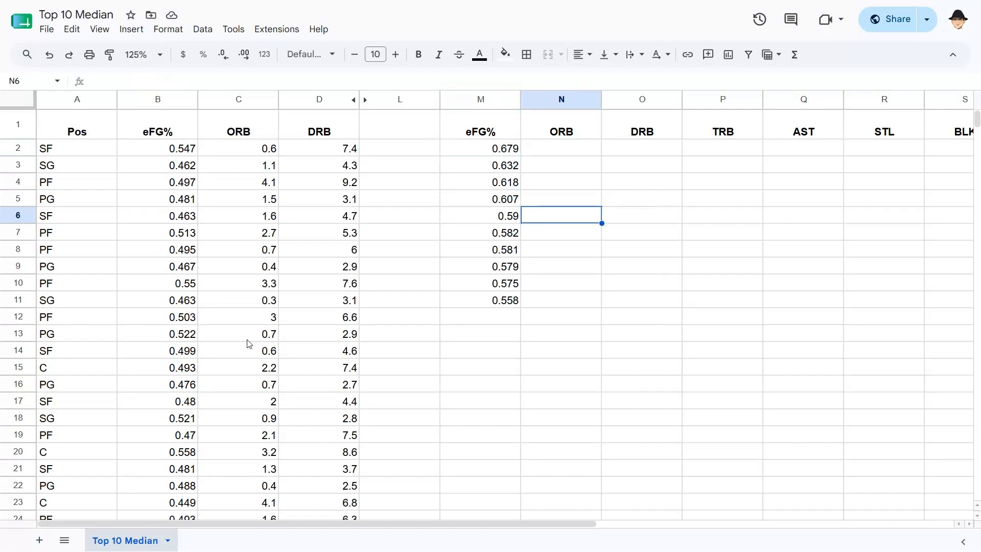
Enter =(M6+M7)/2 in N6 to average the two middle top-ten values, giving 0.586
text(=()
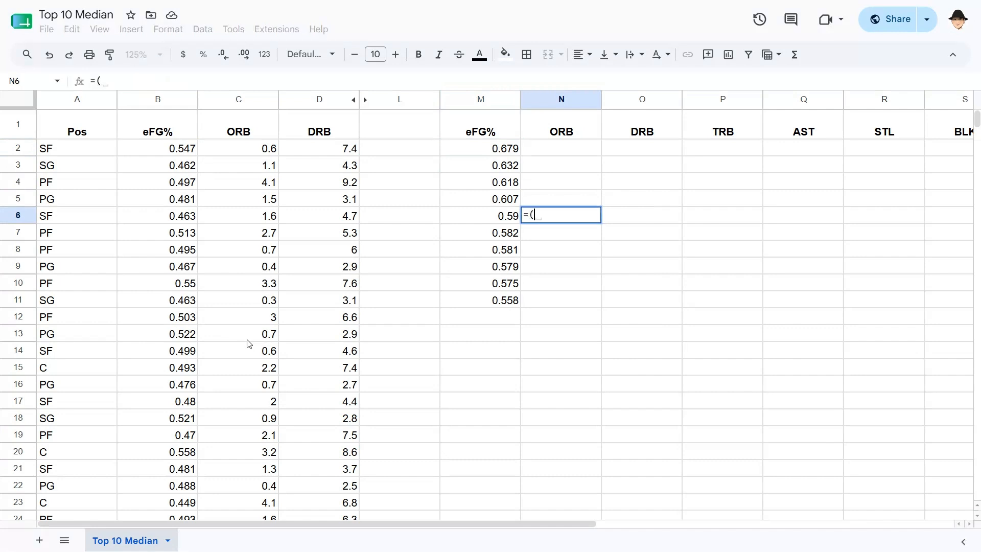
key(Left)
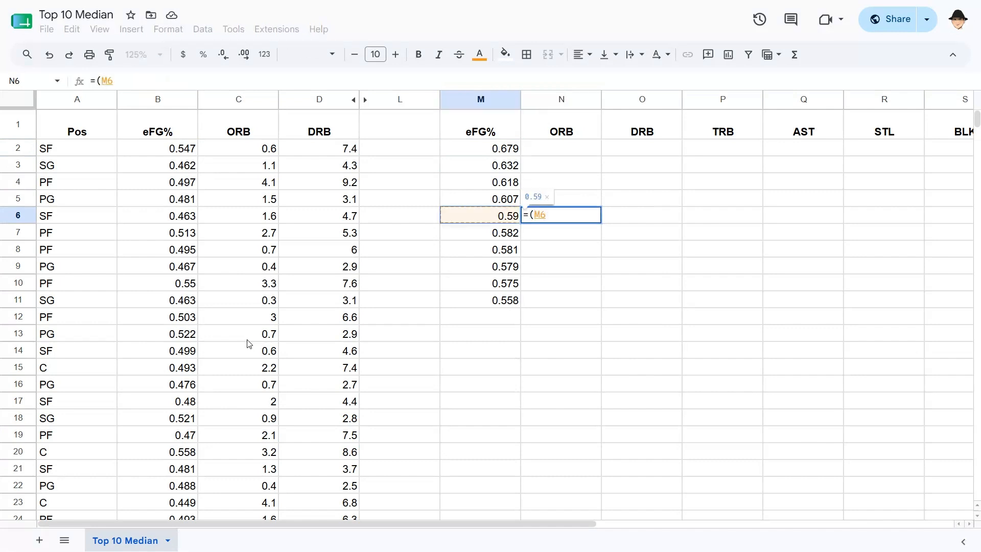
text(+)
key(Down)
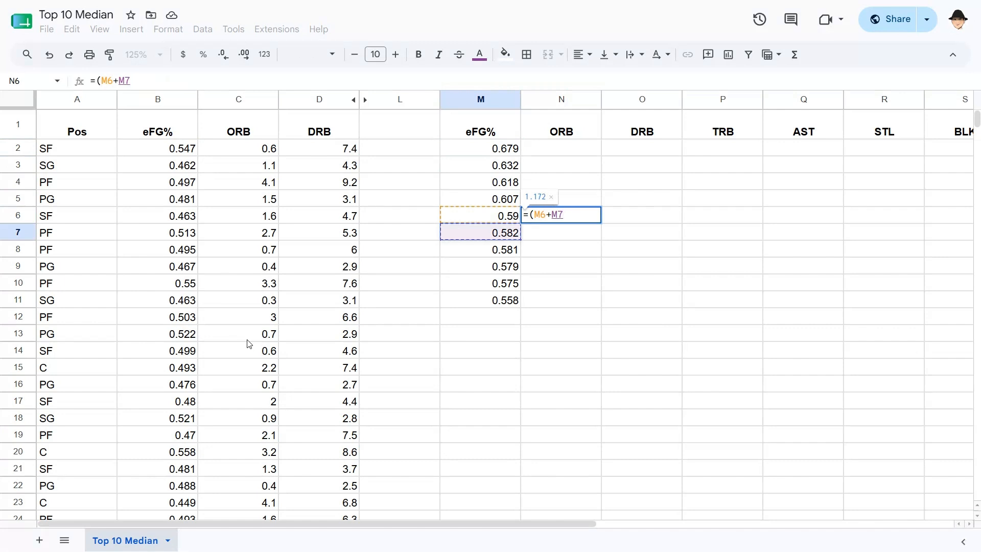
text())
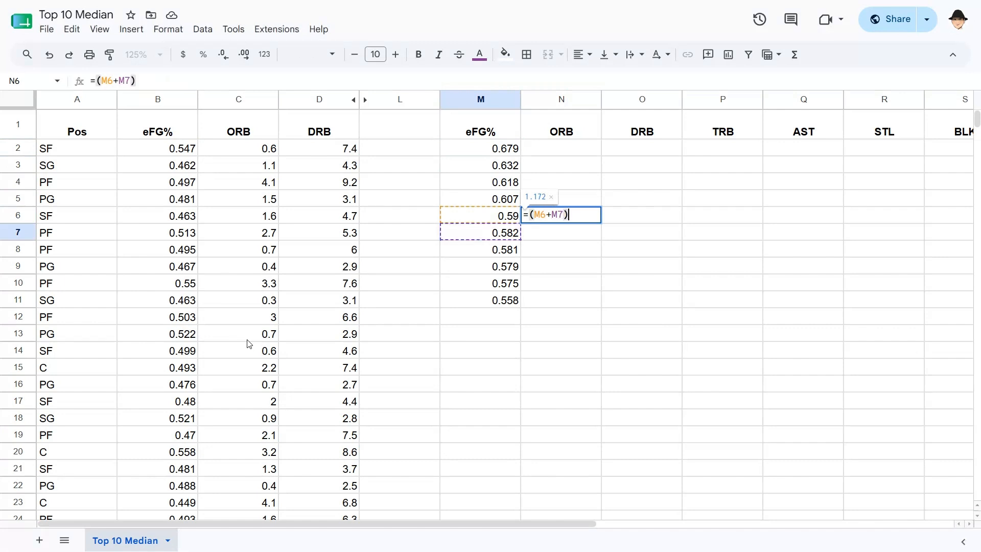
text(/)
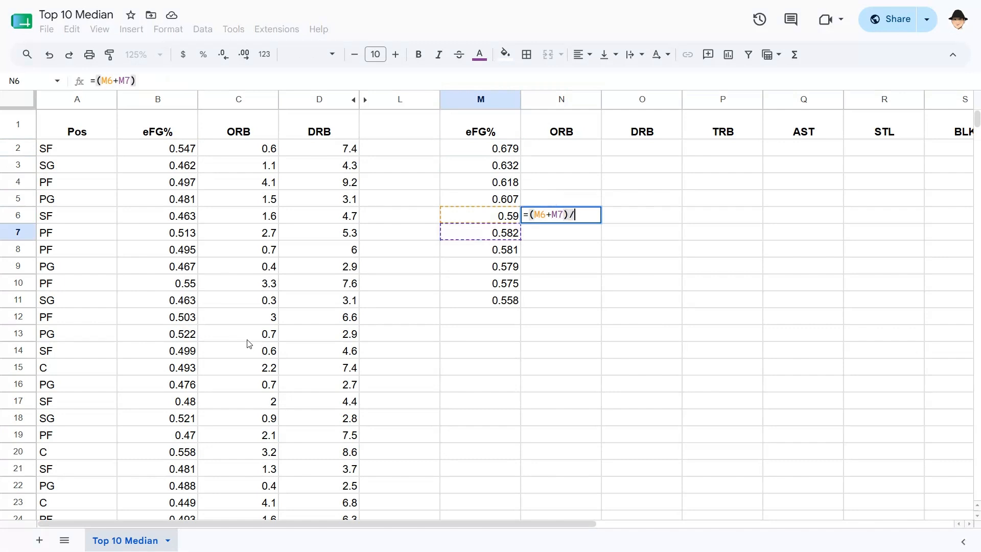
text(2)
key(Return)
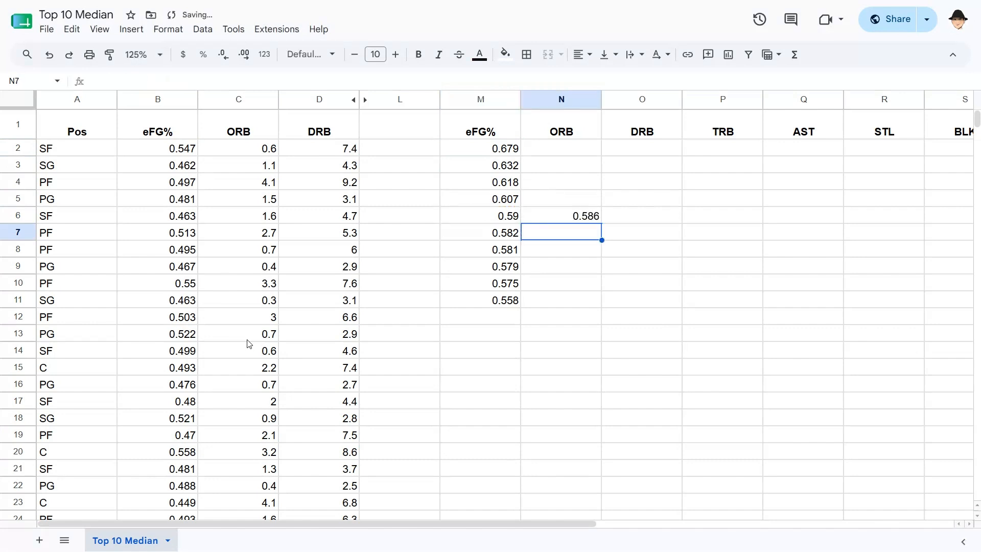
key(Up)
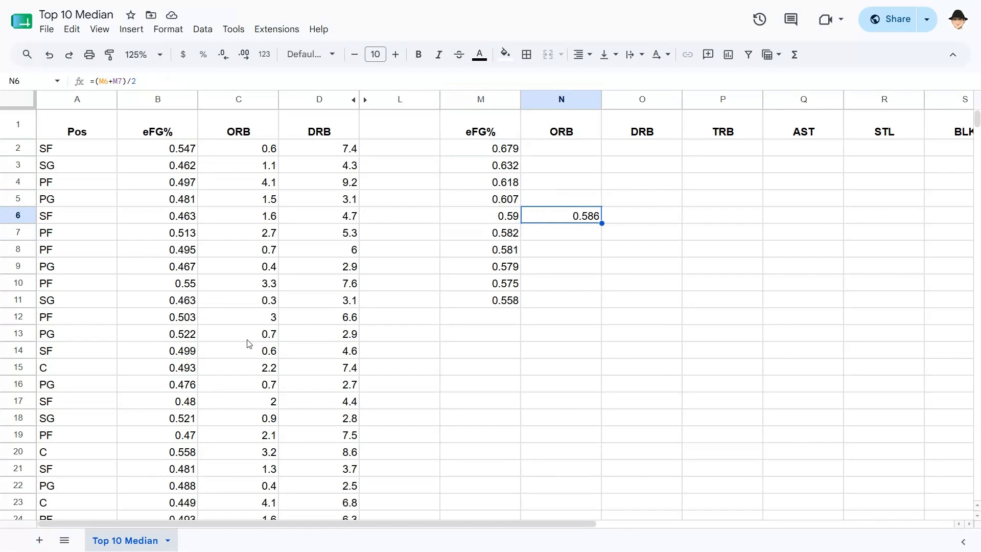
key(Left)
Wrap the M2 formula as =MEDIAN(SORTN(B2:B,10,,1,0)) so it returns 0.586 directly
key(shift+Down)
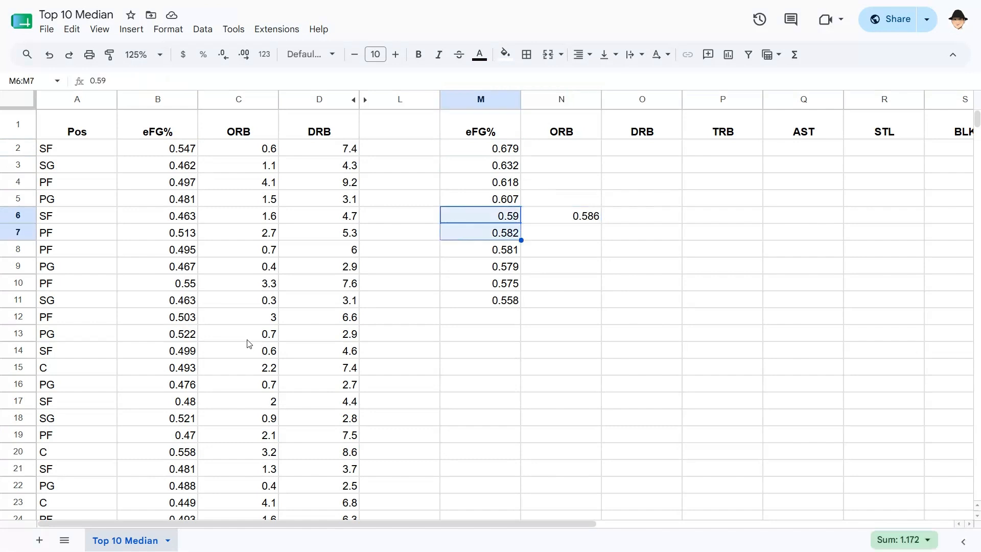
key(Right)
key(Left)
key(Up)
key(Up)
key(Up)
key(Up)
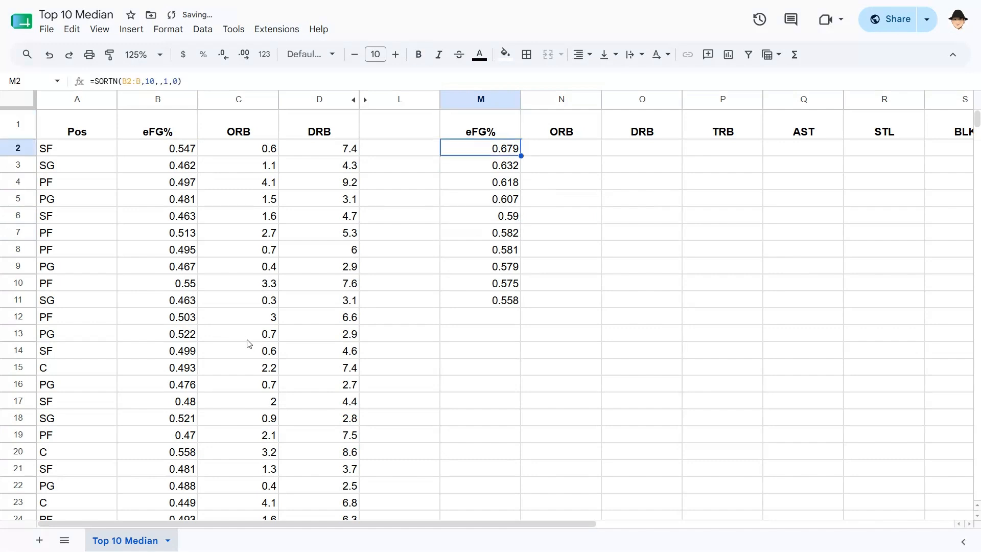
key(F2)
key(Right)
text(MEDIAN()
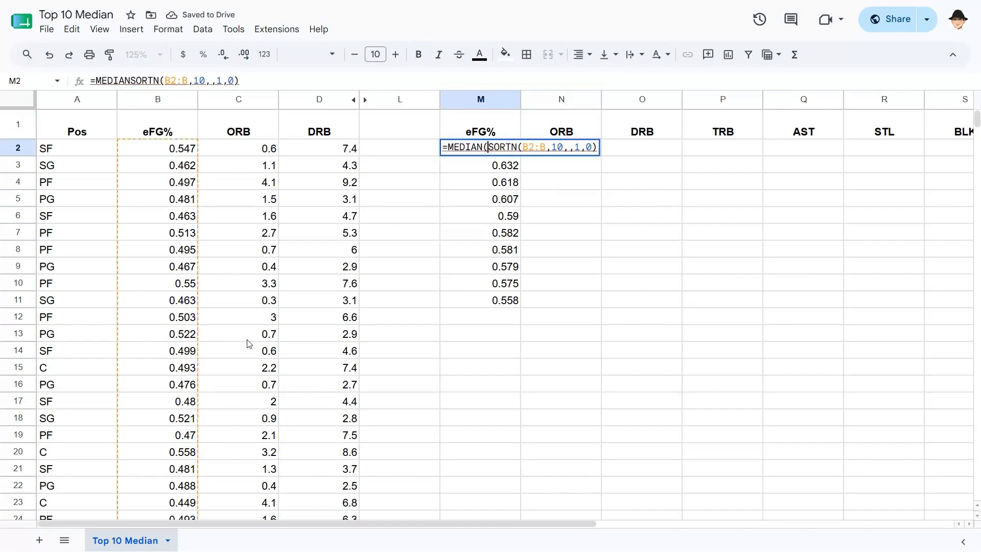
key(End)
text())
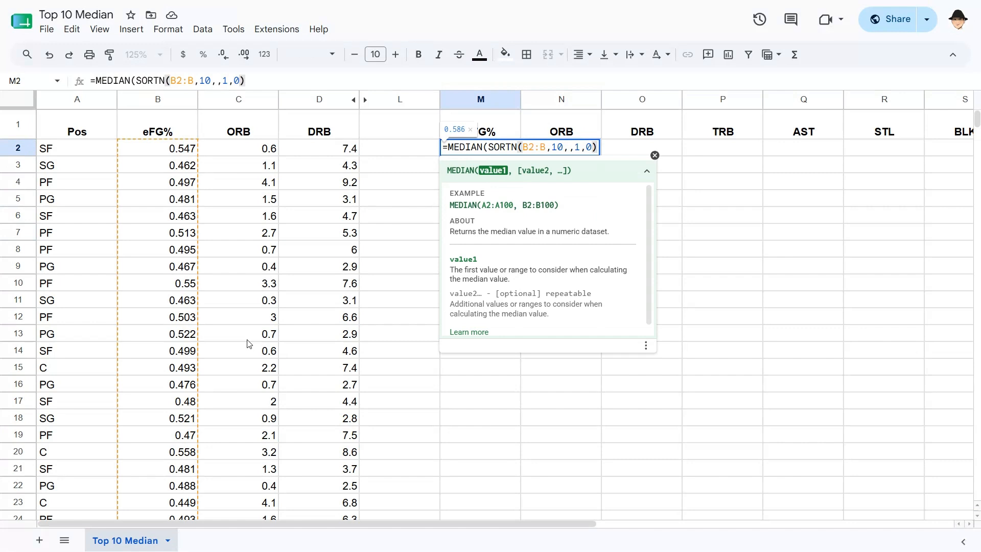
key(Return)
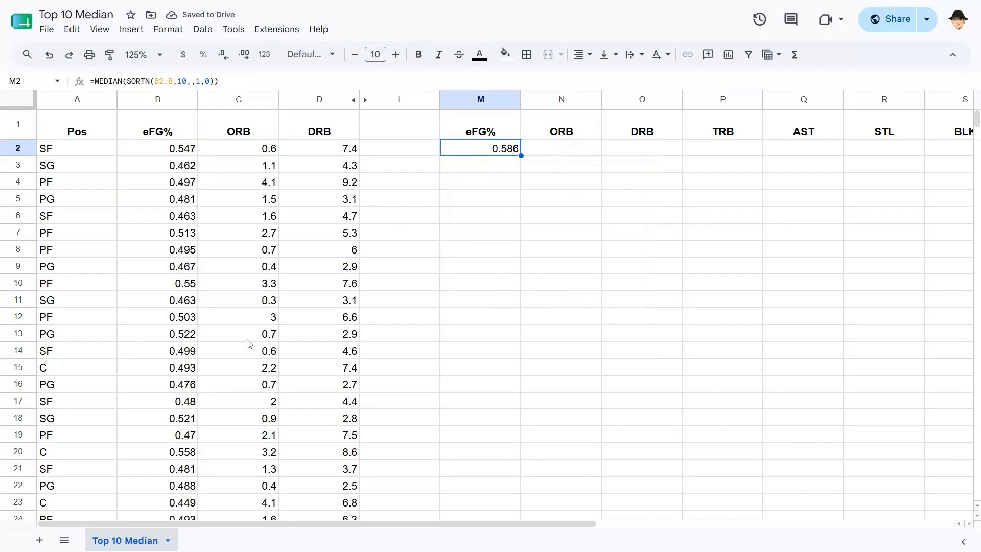
Copy the M2 median formula and paste it across row 2 through the PTS column
key(ctrl+c)
key(shift+Right)
key(shift+Right)
key(shift+Right)
key(shift+Right)
key(shift+Right)
key(shift+Right)
key(shift+Right)
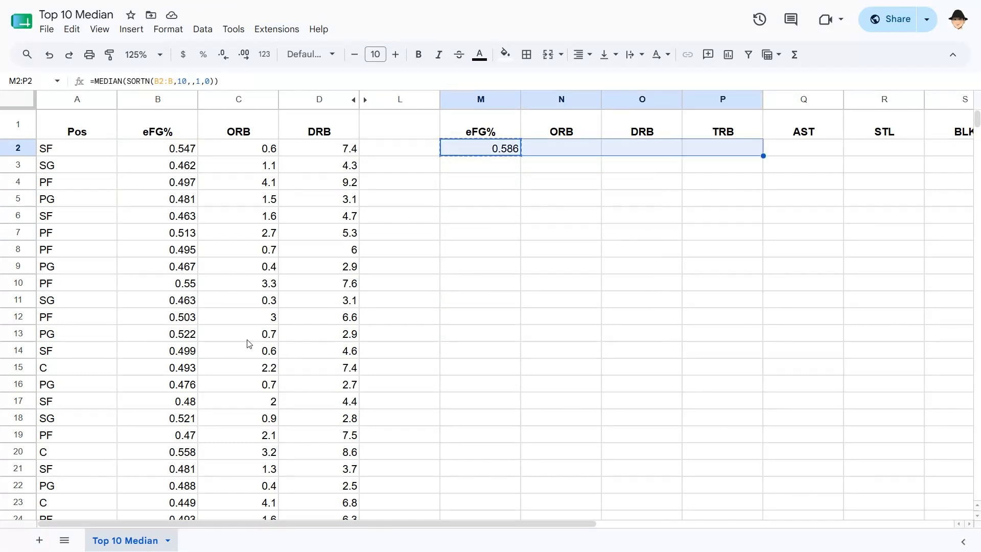
key(shift+Right)
key(shift+Right)
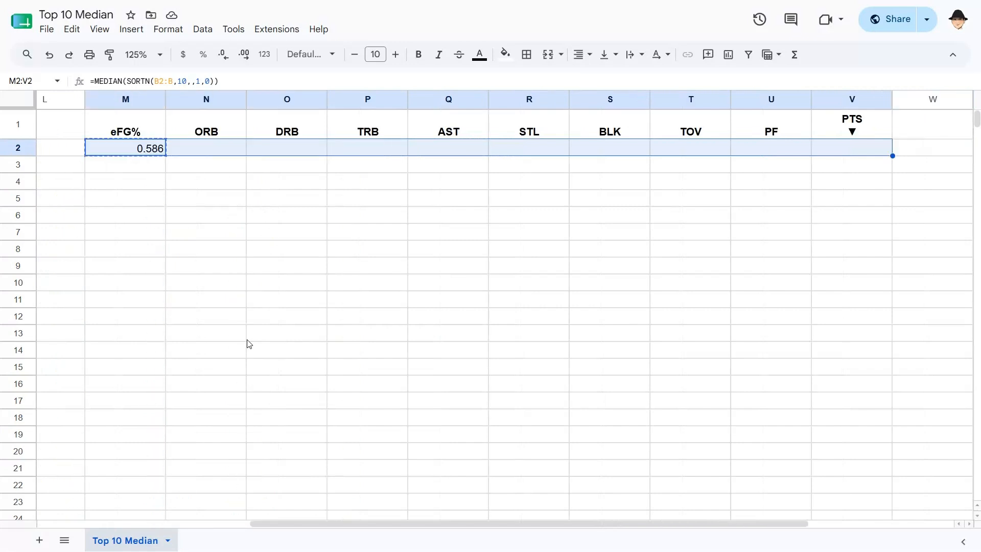
key(ctrl+v)
Check the pasted ORB and DRB median formulas reference their own columns (3.65, 7.45)
key(Left)
key(Left)
key(Left)
key(Left)
key(Right)
key(Right)
key(Right)
key(Right)
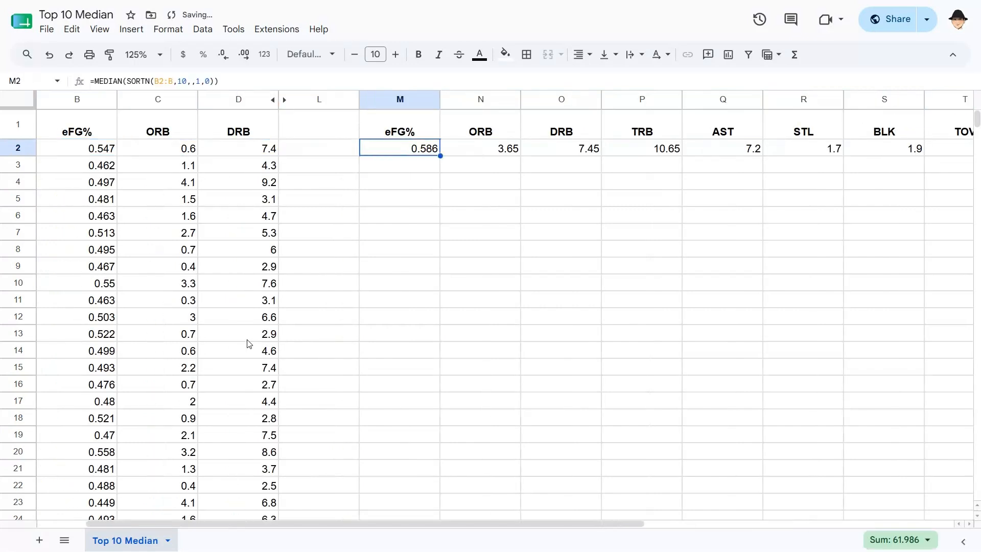
key(F2)
key(Tab)
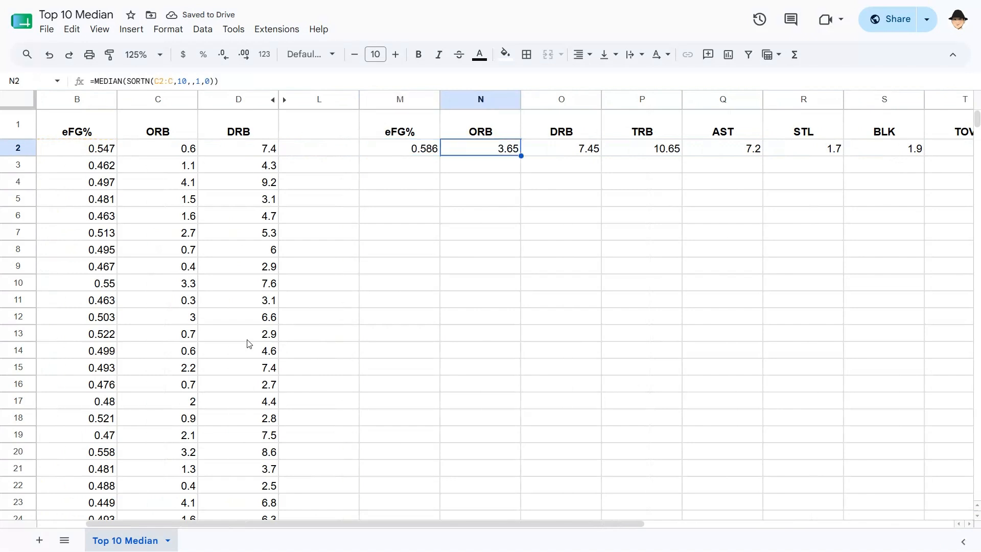
key(F2)
key(Tab)
key(F2)
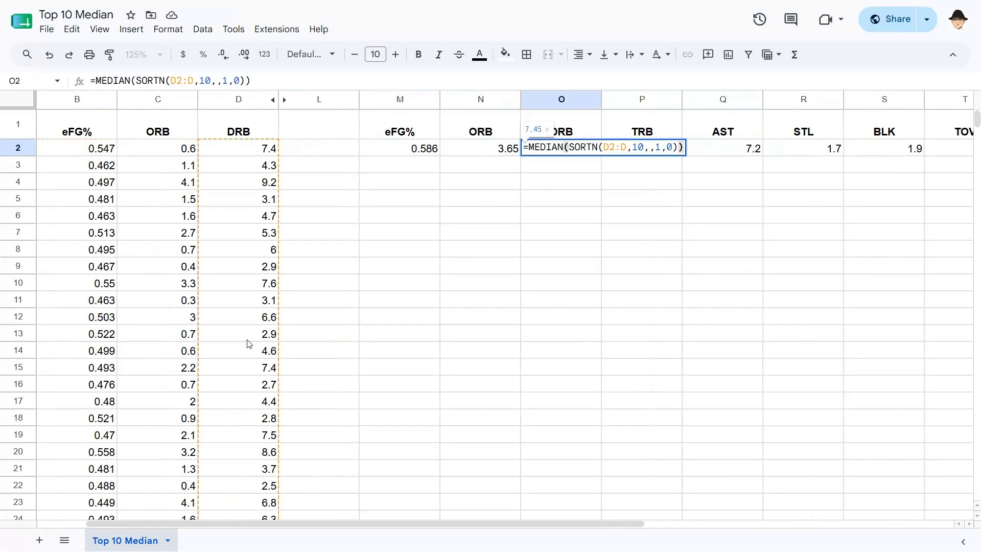
key(Escape)
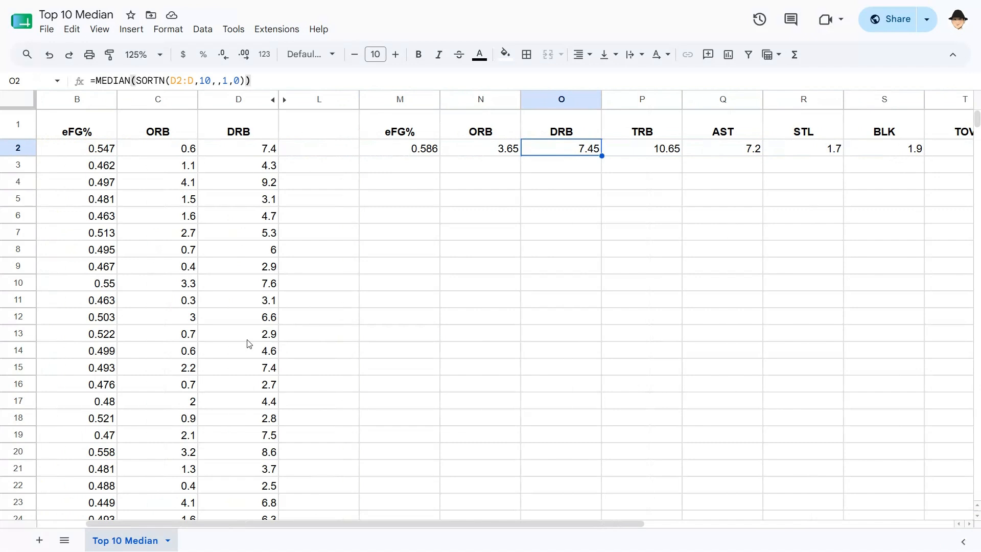
key(Left)
key(Left)
key(Right)
key(Right)
key(Right)
key(Right)
key(Left)
key(Left)
key(Left)
key(Left)
key(Left)
key(Right)
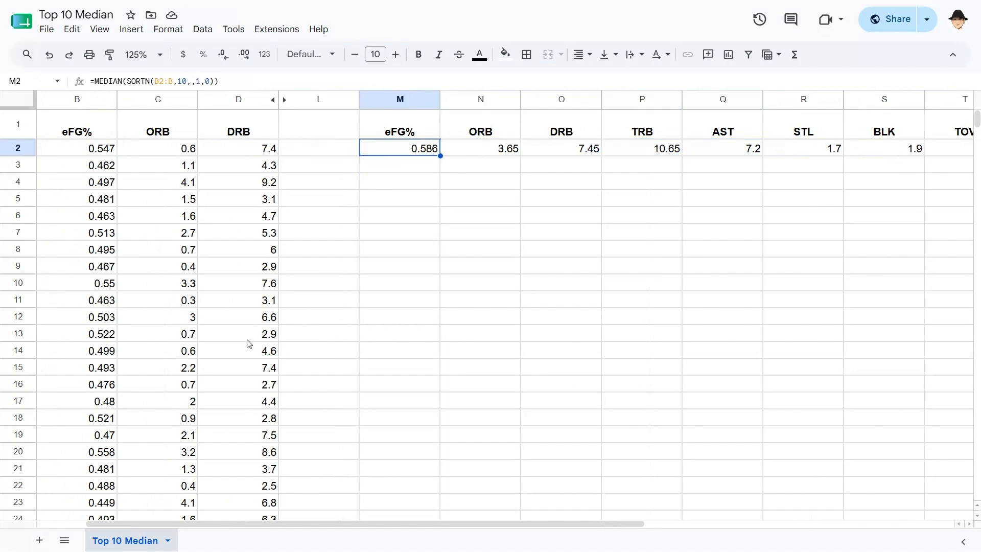
In M3, start a BYCOL formula over the range B2:K with a LAMBDA
key(F2)
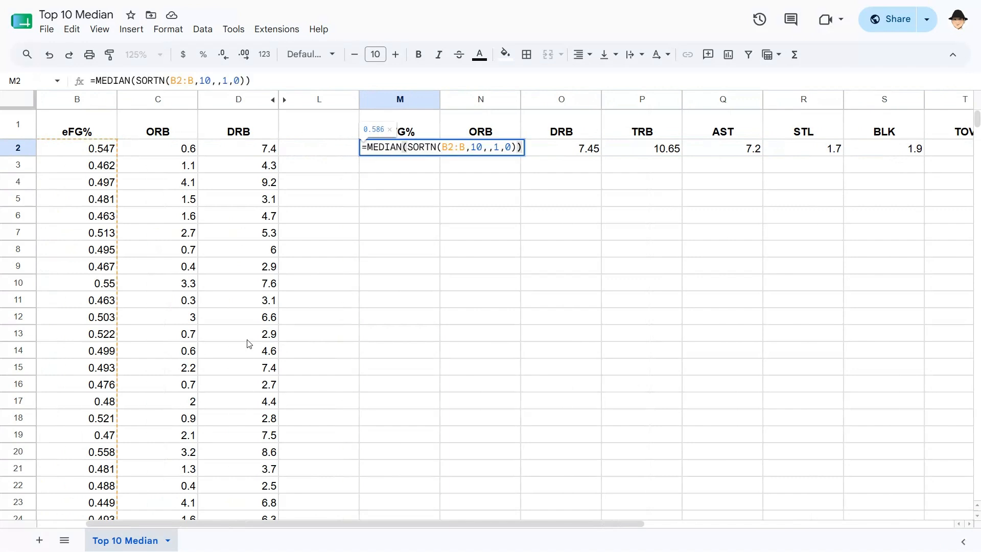
key(ctrl+a)
key(Escape)
key(Down)
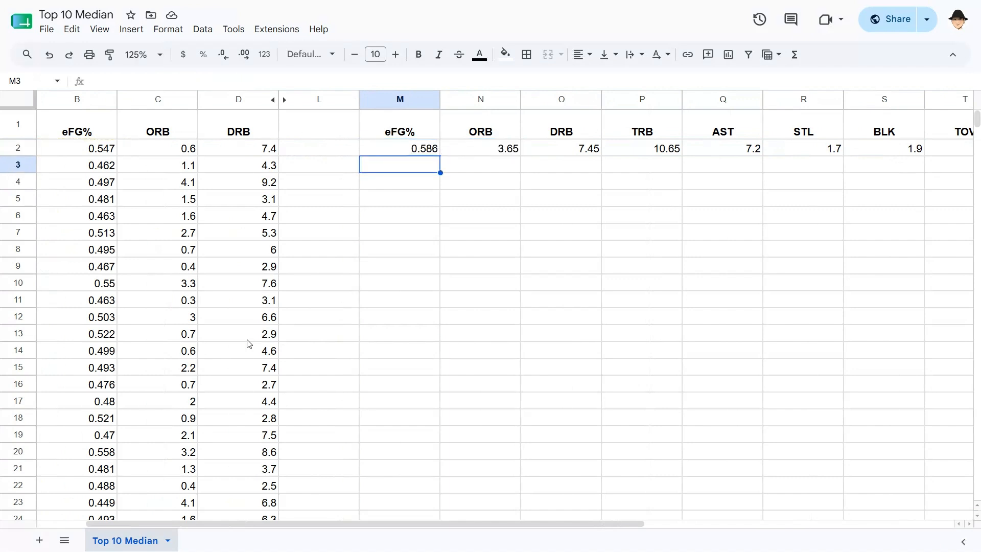
text(=)
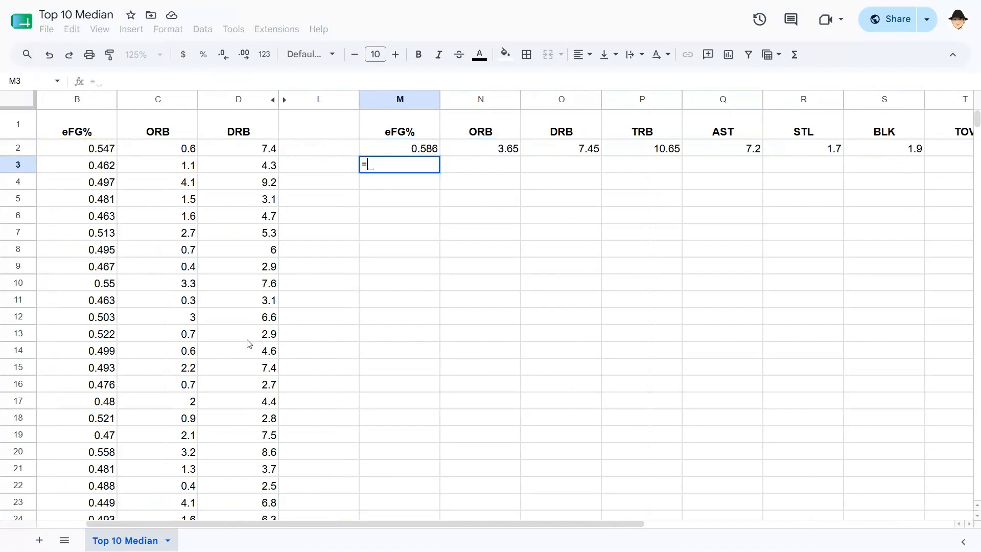
text(BYCOL()
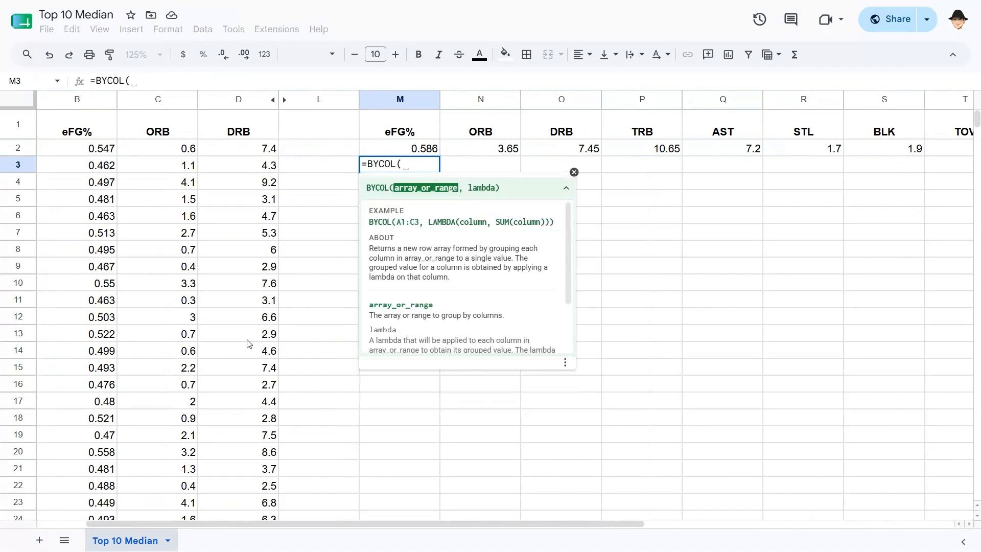
text(B2)
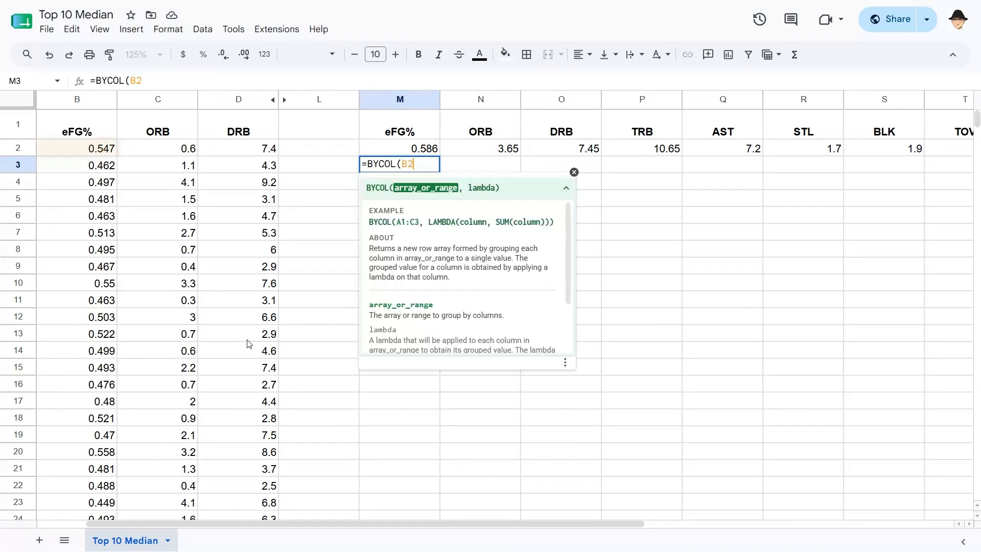
text(:)
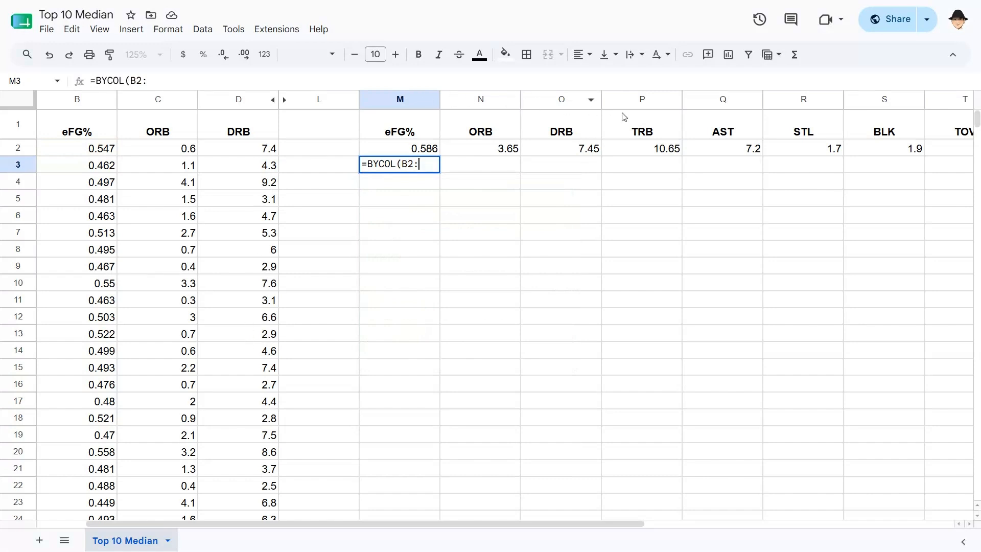
scroll(948, 127, right, 2)
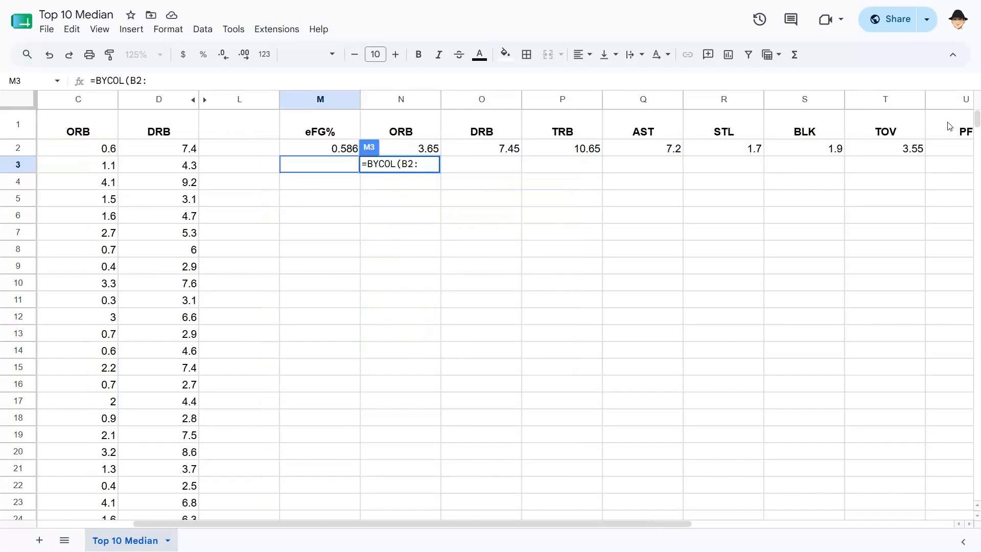
scroll(577, 188, left, 3)
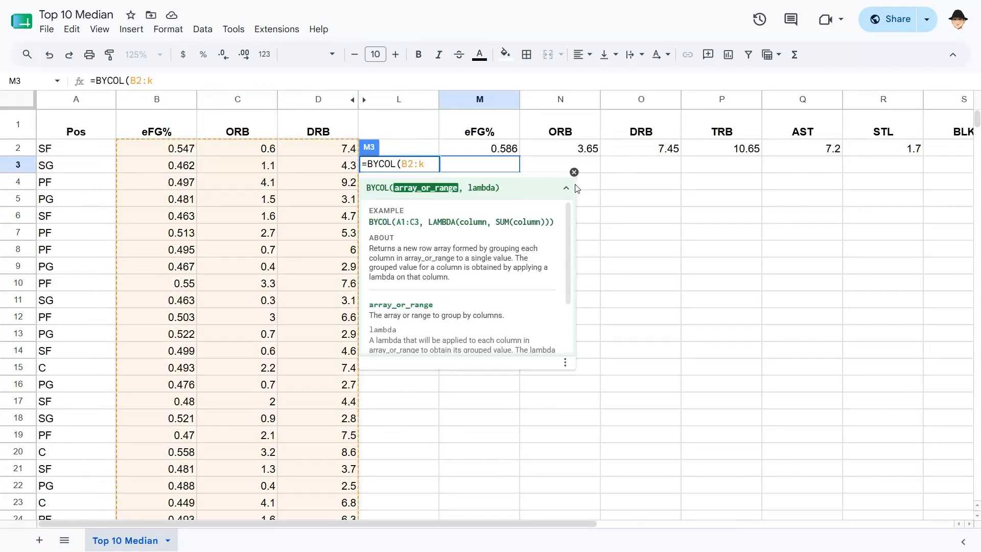
text(K,LAMBD)
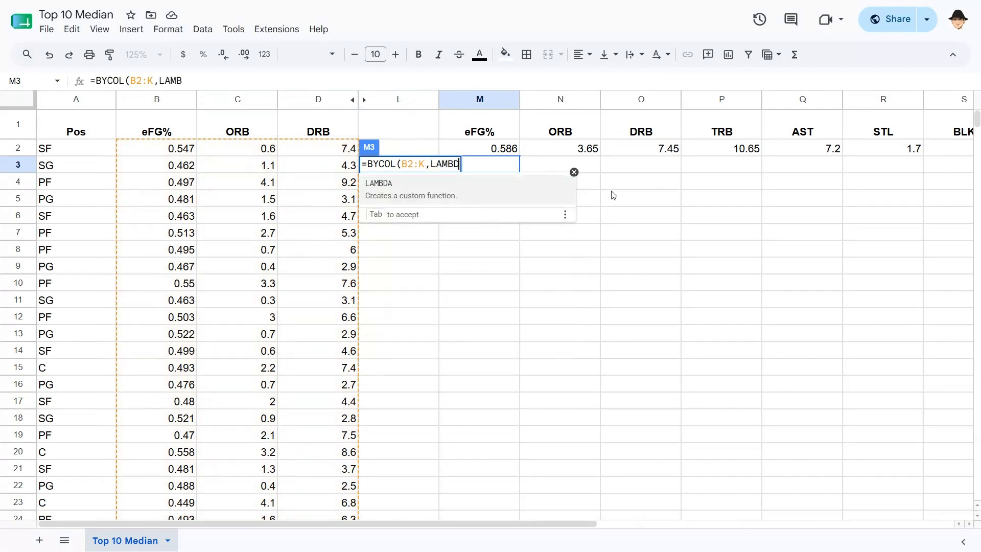
Complete it as LAMBDA(stat,MEDIAN(SORTN(stat,10,,1,0))) so row 3 matches the row 2 medians
key(Tab)
text(stat)
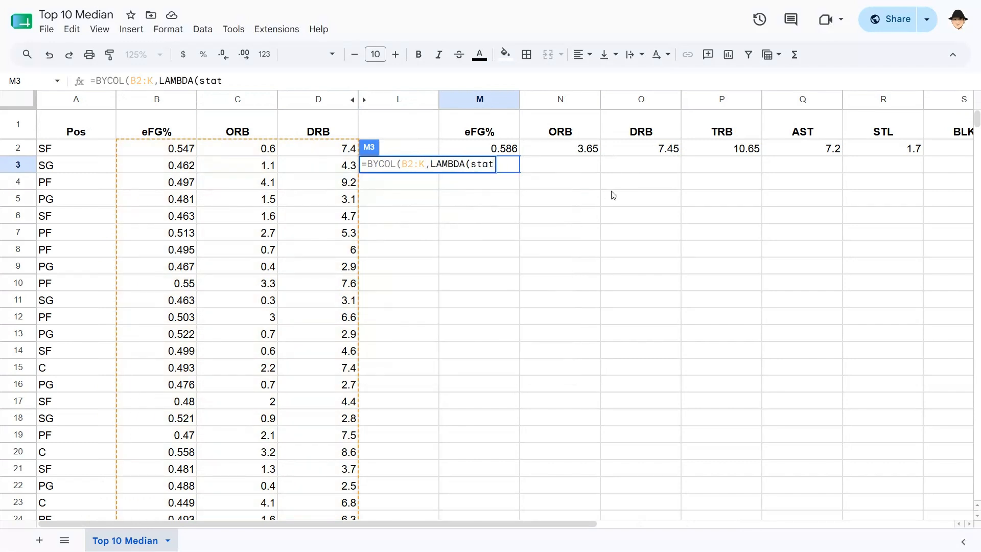
text(,)
key(ctrl+v)
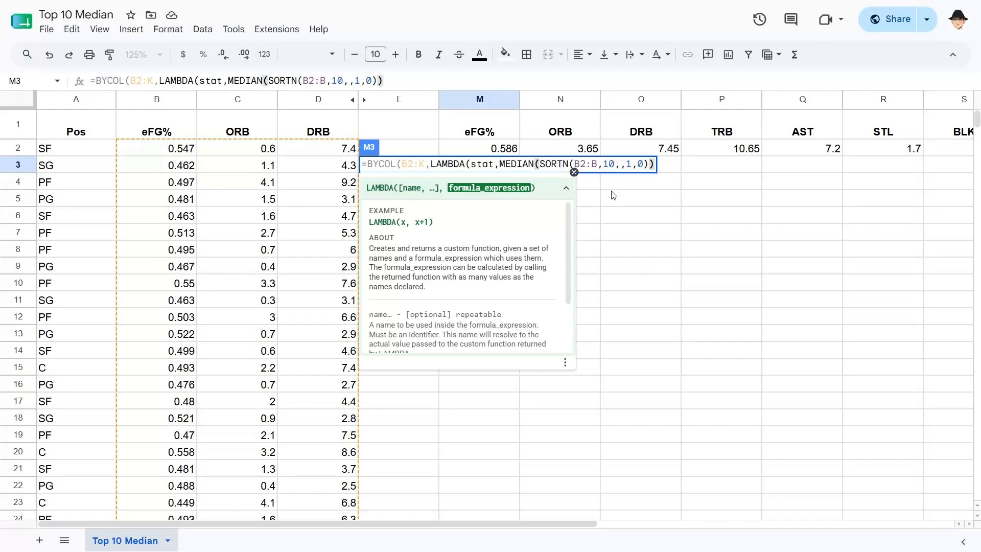
key(Left)
key(Left)
key(Left)
key(Left)
key(Left)
key(Left)
key(Left)
key(Left)
key(Left)
key(Left)
key(shift+Left)
key(shift+Left)
key(shift+Left)
key(shift+Left)
text(stat)
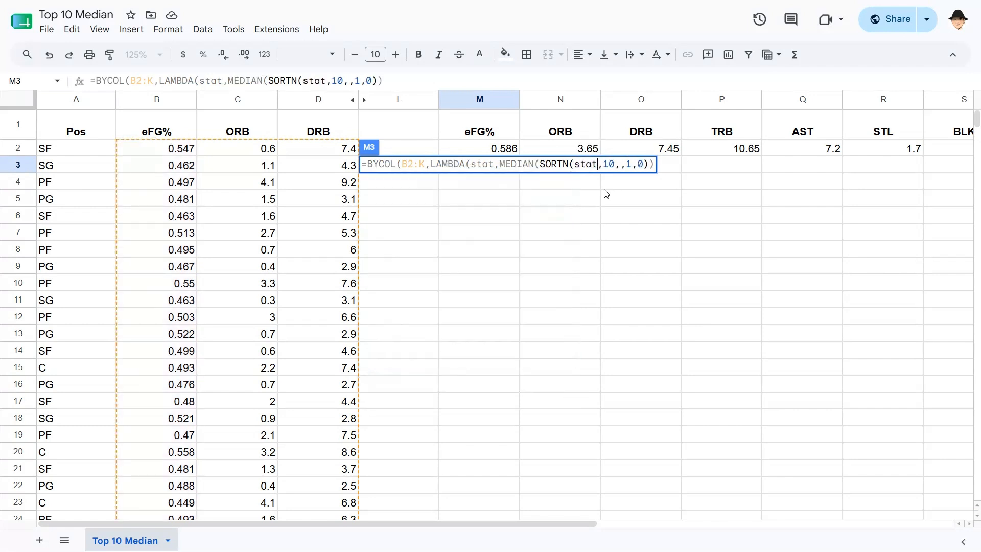
key(End)
text()))
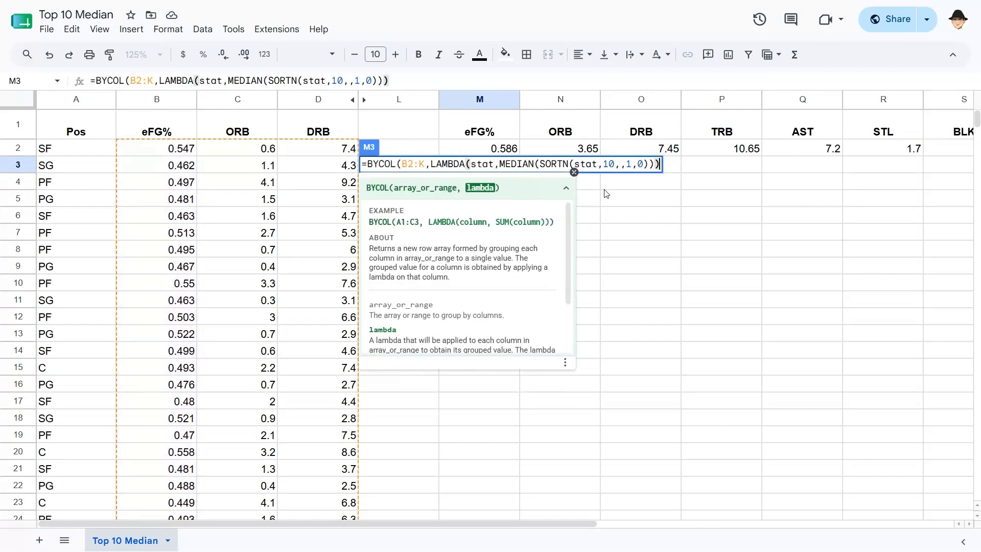
key(Return)
key(Up)
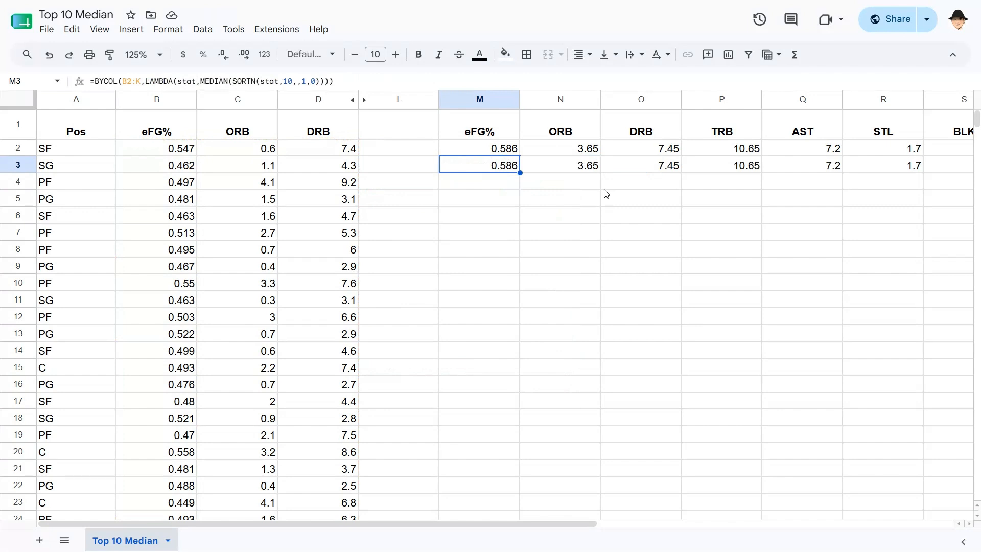
key(ctrl+Right)
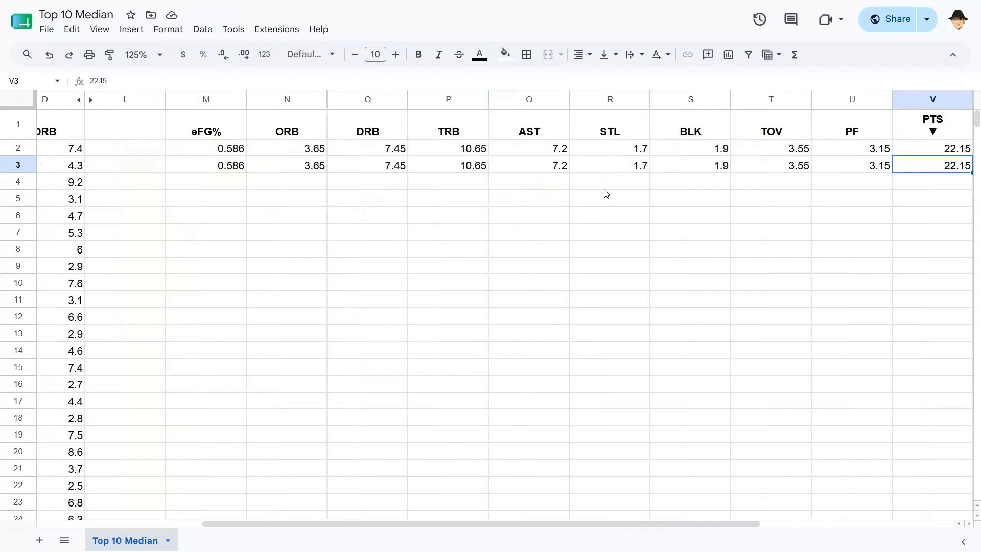
key(Left)
key(Left)
key(Left)
key(Left)
key(Left)
key(Left)
key(Left)
key(Left)
key(Left)
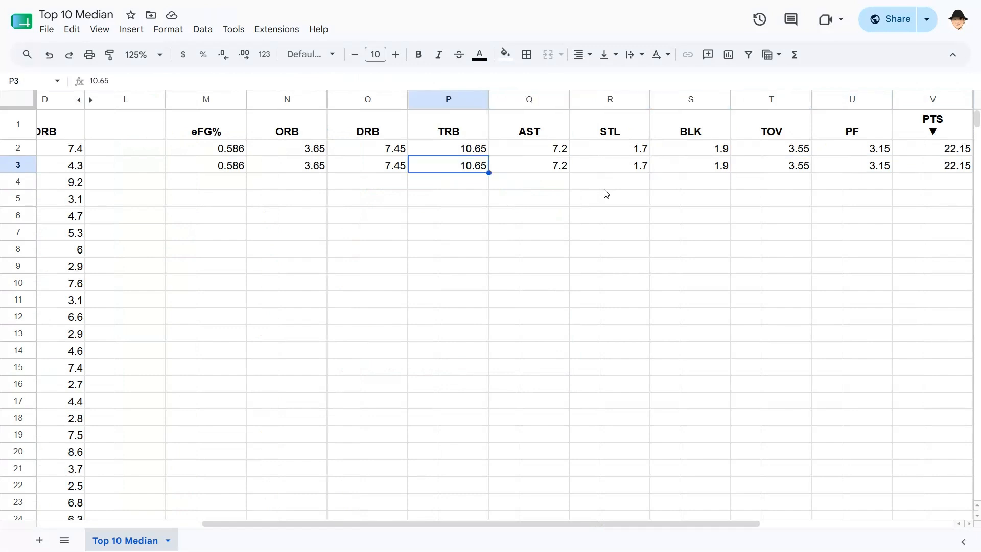
key(Right)
key(Right)
key(Right)
key(Up)
key(Return)
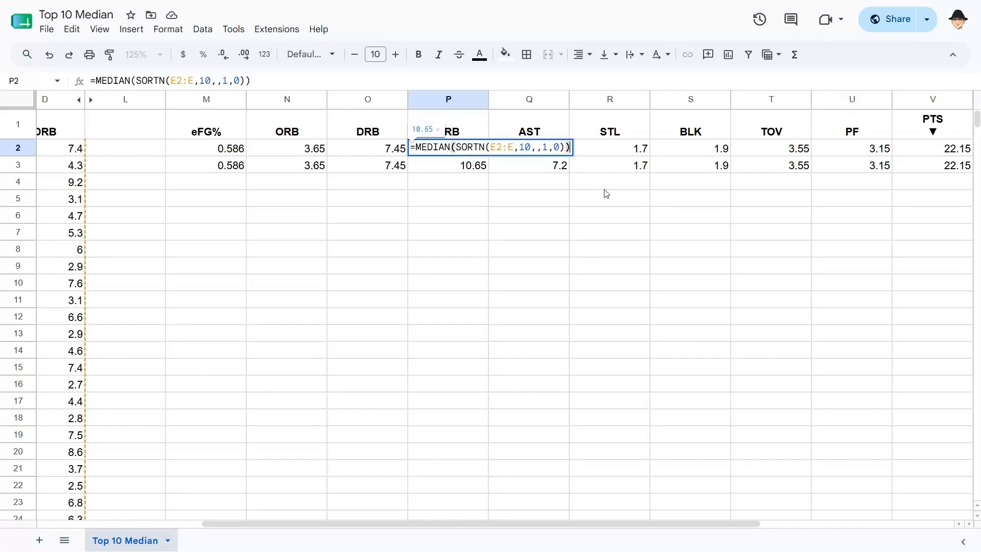
key(Return)
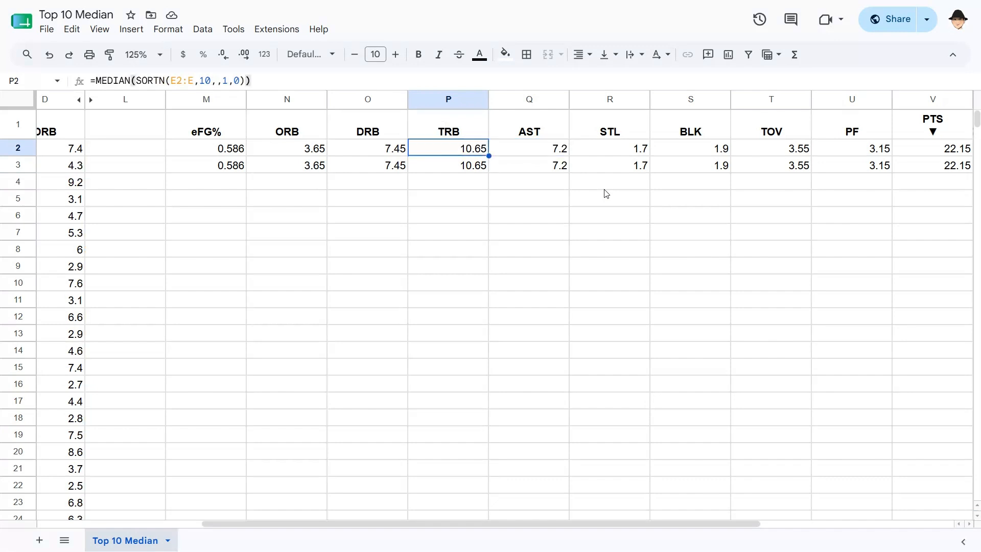
key(Left)
key(Left)
key(Left)
key(Return)
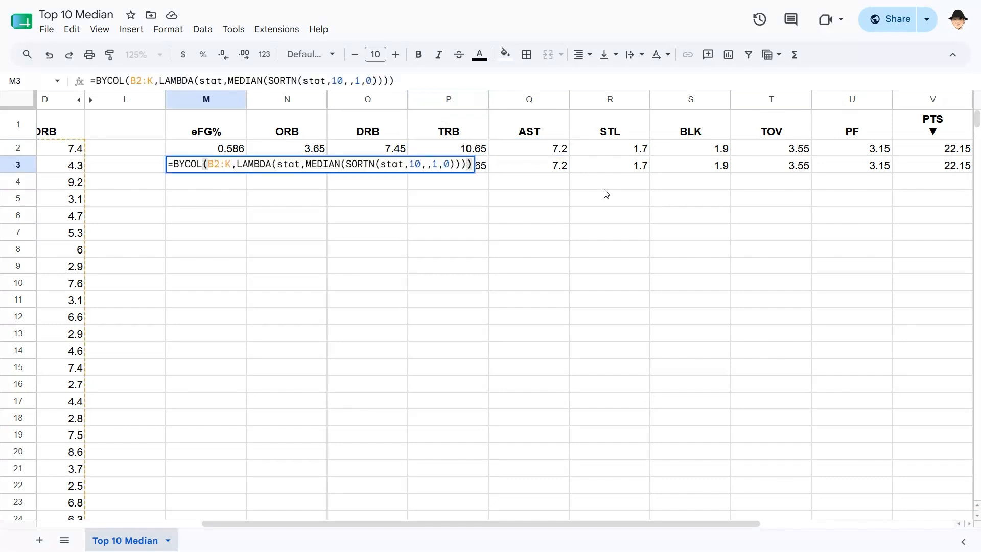